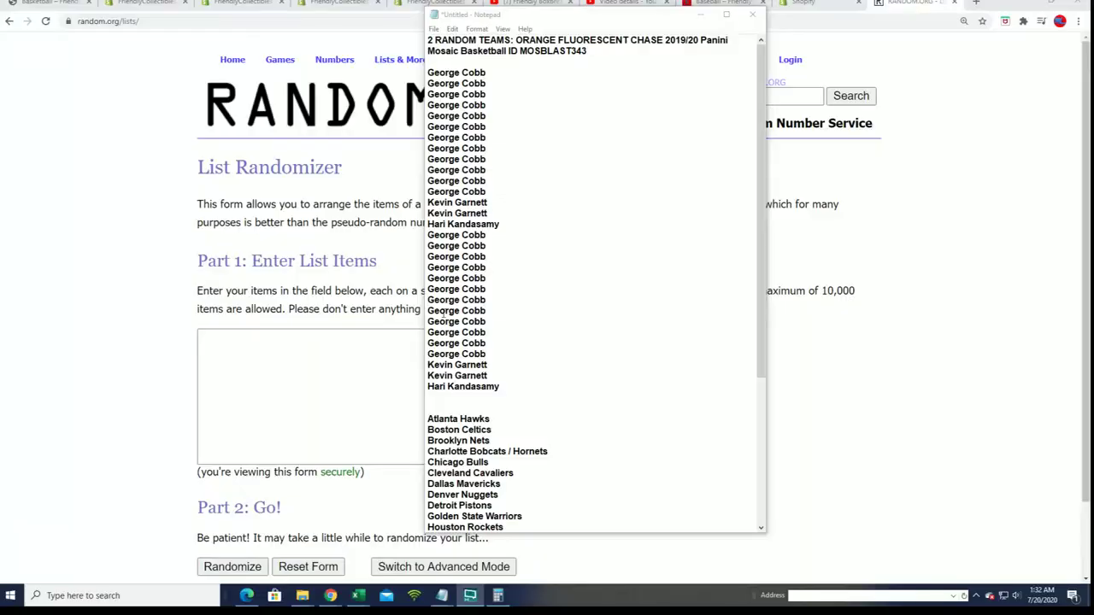
Copy the block of 30 owner names from Notepad.
{"action": "left_click_drag", "start_coordinate": [587, 56], "coordinate": [535, 50]}
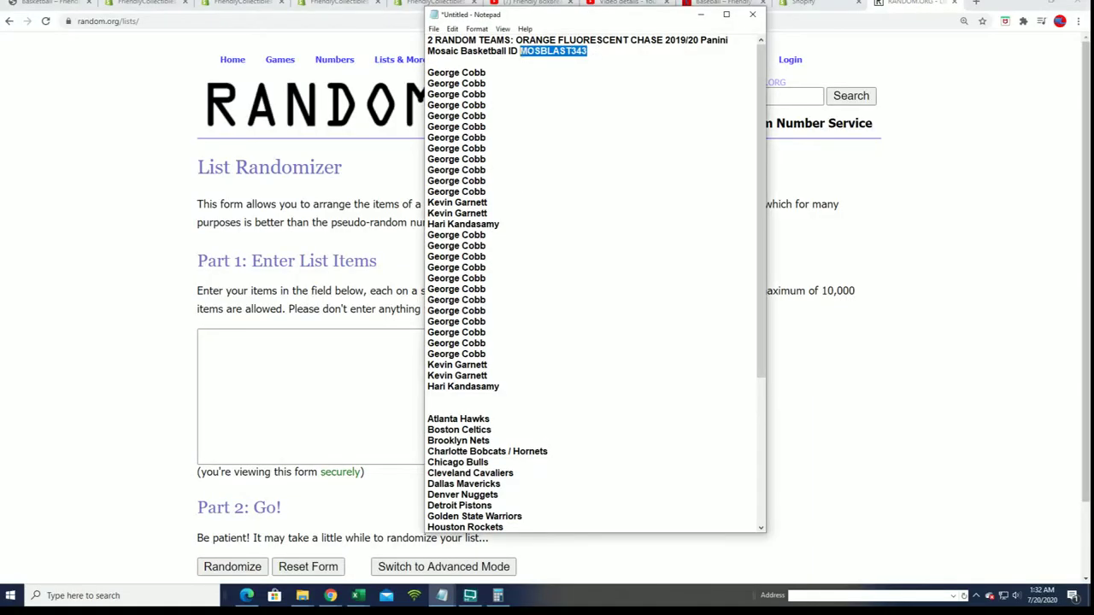
{"action": "mouse_move", "coordinate": [512, 386]}
{"action": "left_mouse_down"}
{"action": "mouse_move", "coordinate": [436, 224]}
{"action": "mouse_move", "coordinate": [441, 73]}
{"action": "mouse_move", "coordinate": [428, 73]}
{"action": "left_mouse_up"}
{"action": "right_click", "coordinate": [519, 126]}
{"action": "left_click", "coordinate": [494, 153]}
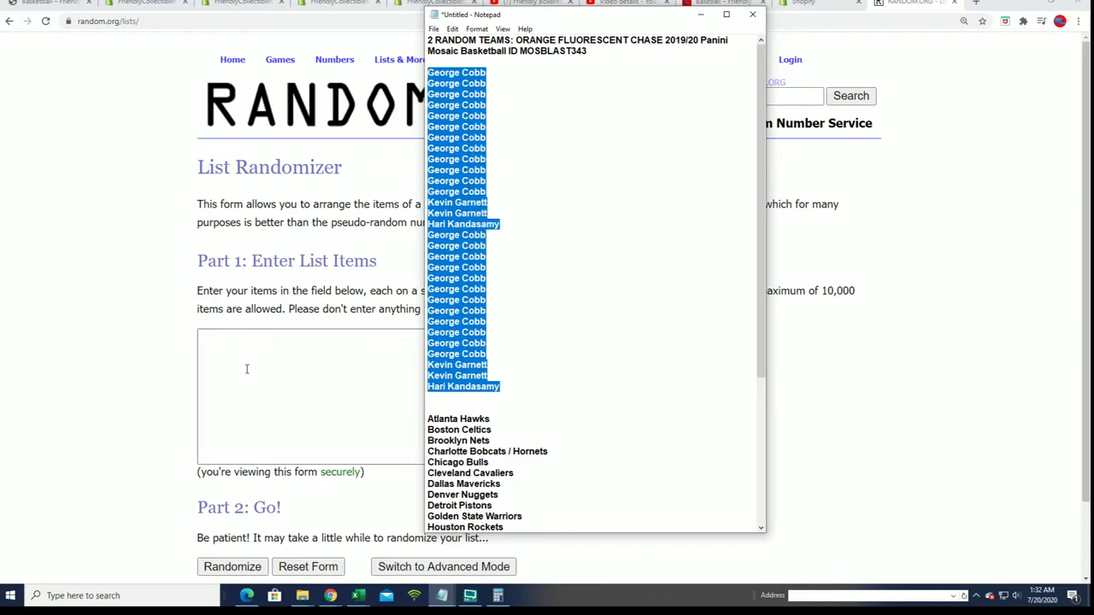
Paste the owner names into the List Randomizer's empty entry box.
{"action": "left_click", "coordinate": [245, 369]}
{"action": "right_click", "coordinate": [221, 331]}
{"action": "left_click", "coordinate": [253, 418]}
{"action": "scroll", "coordinate": [428, 444], "scroll_direction": "down", "scroll_amount": 2}
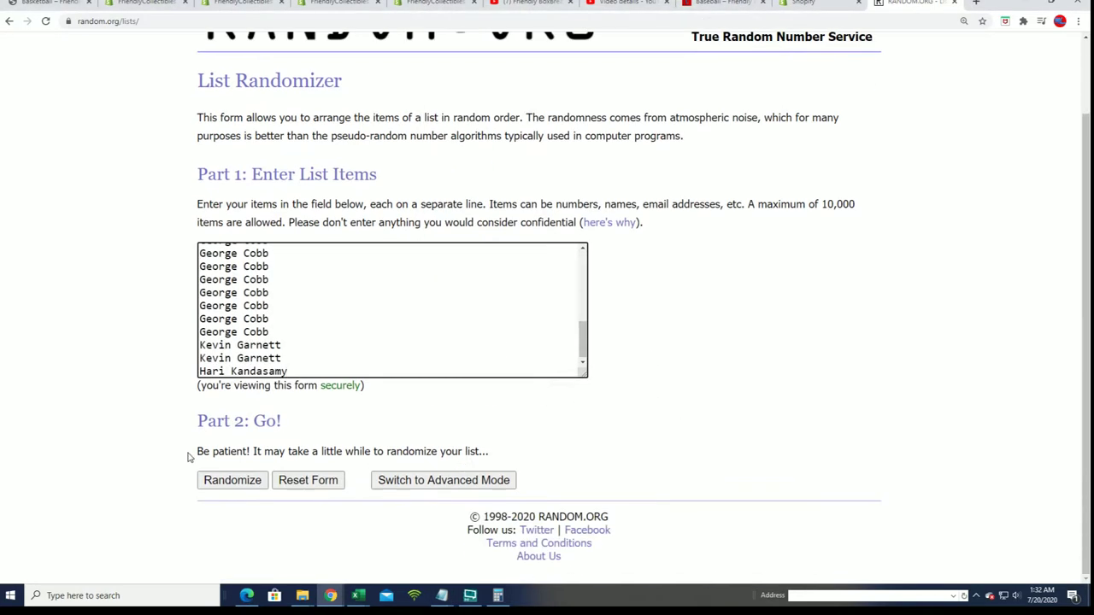
Shuffle the owner list seven times, then select all 30 randomized names.
{"action": "left_click", "coordinate": [213, 476]}
{"action": "scroll", "coordinate": [257, 445], "scroll_direction": "down", "scroll_amount": 3}
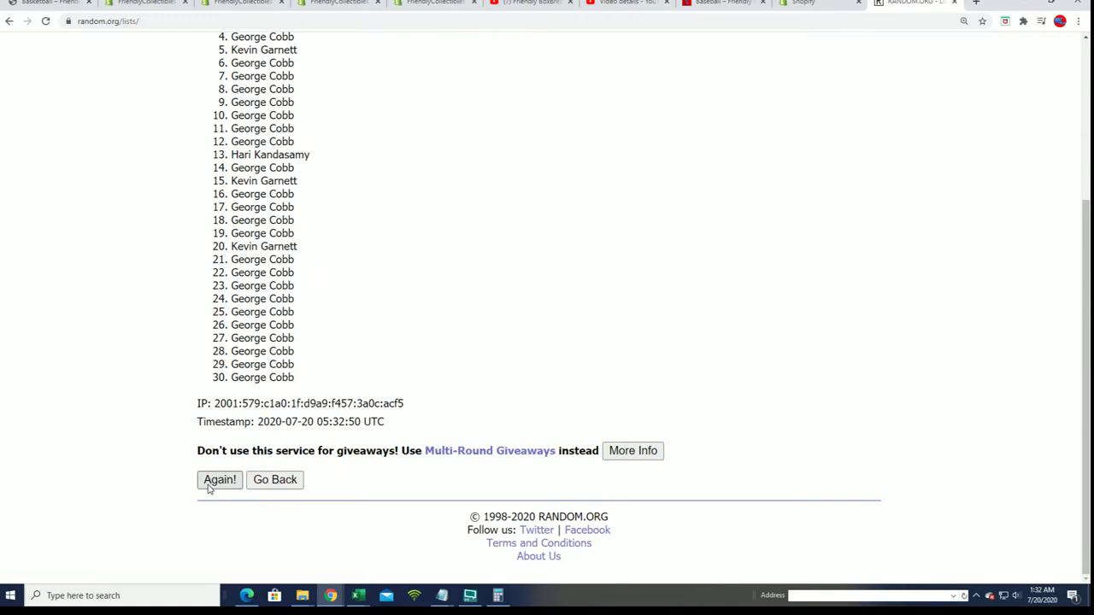
{"action": "left_click", "coordinate": [218, 478]}
{"action": "left_click", "coordinate": [215, 484]}
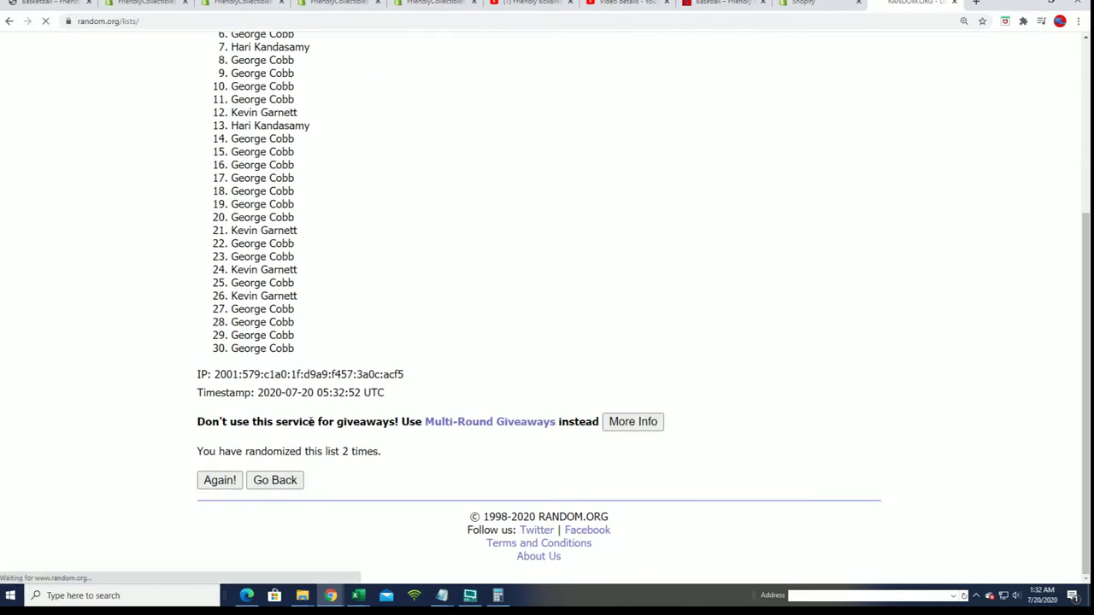
{"action": "scroll", "coordinate": [313, 452], "scroll_direction": "down", "scroll_amount": 3}
{"action": "left_click", "coordinate": [218, 484]}
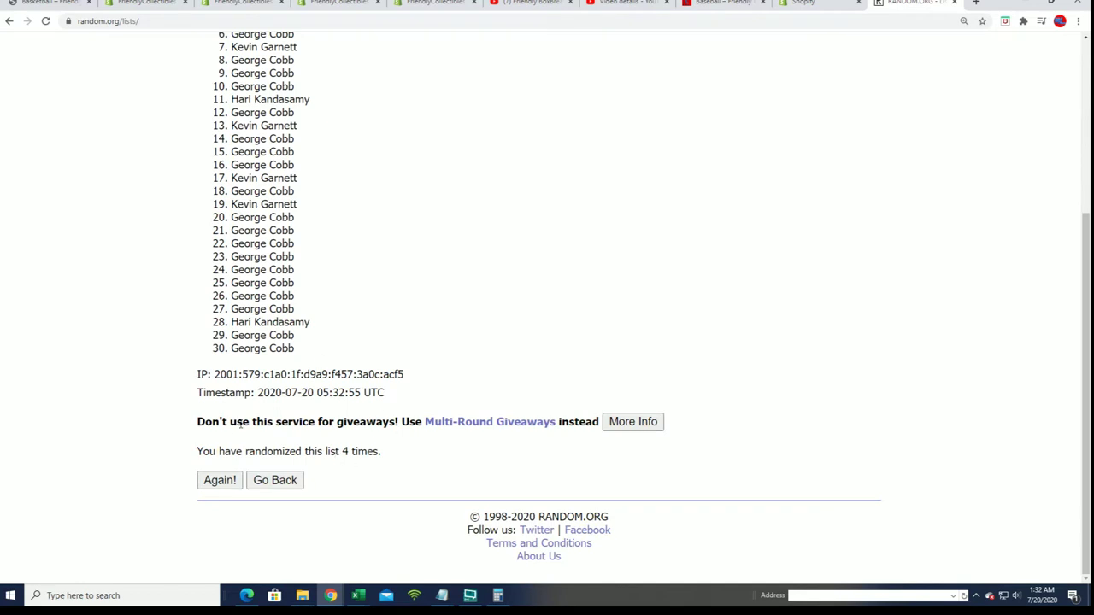
{"action": "left_click", "coordinate": [224, 484]}
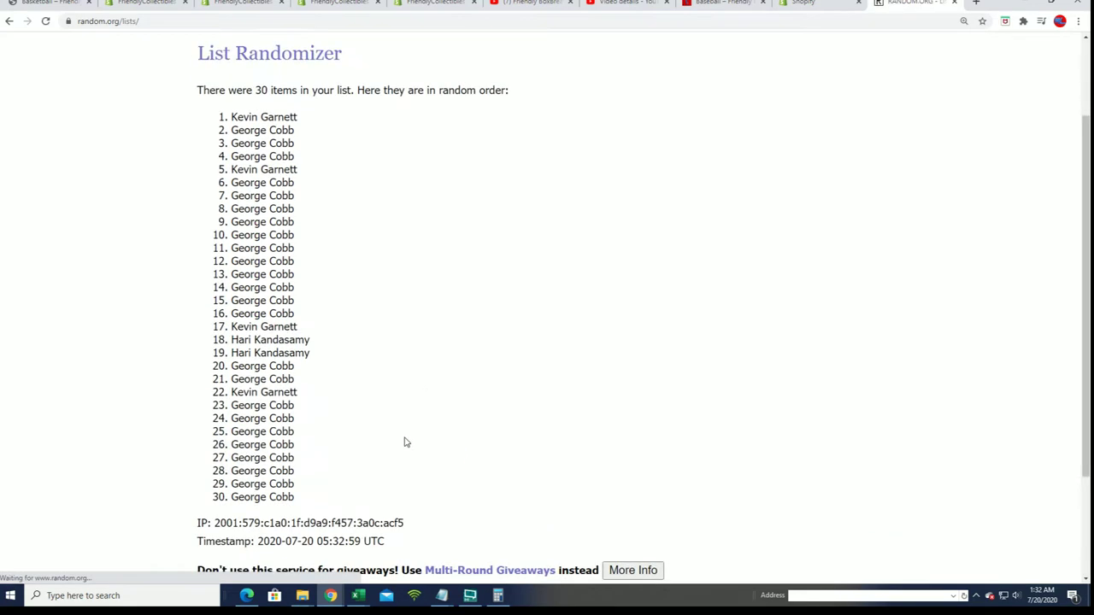
{"action": "scroll", "coordinate": [231, 491], "scroll_direction": "down", "scroll_amount": 2}
{"action": "left_click", "coordinate": [222, 484]}
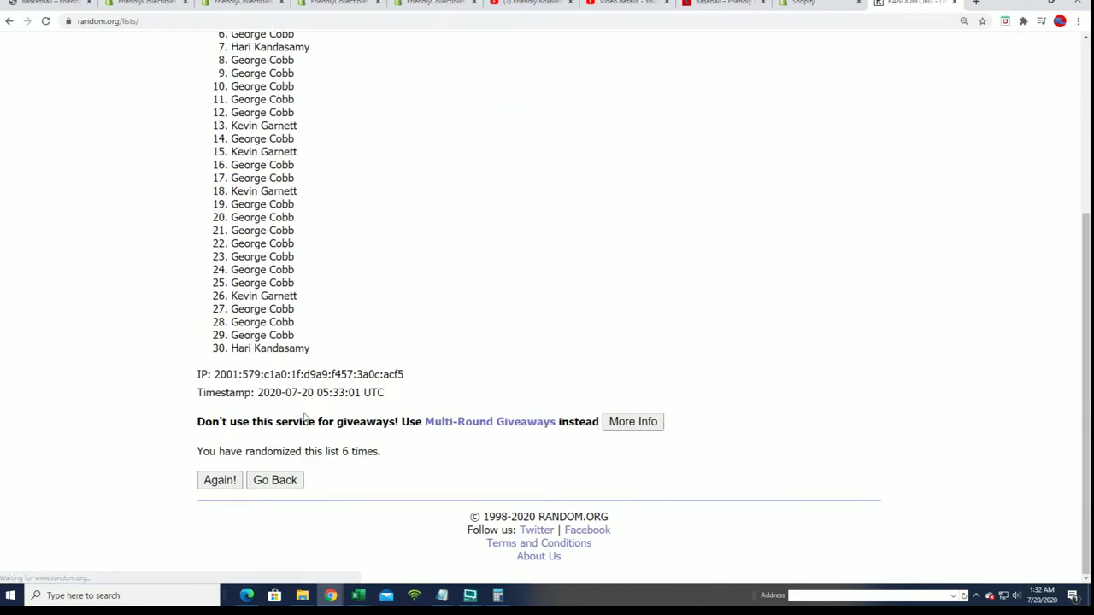
{"action": "left_click", "coordinate": [224, 483]}
{"action": "scroll", "coordinate": [427, 273], "scroll_direction": "down", "scroll_amount": 1}
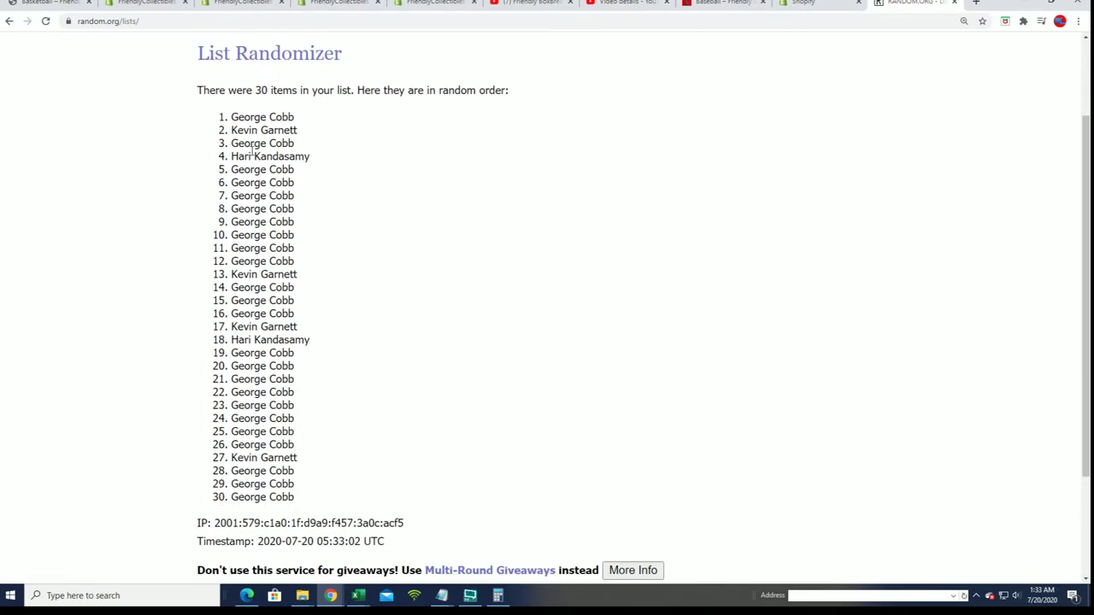
{"action": "left_click_drag", "start_coordinate": [222, 112], "coordinate": [334, 499]}
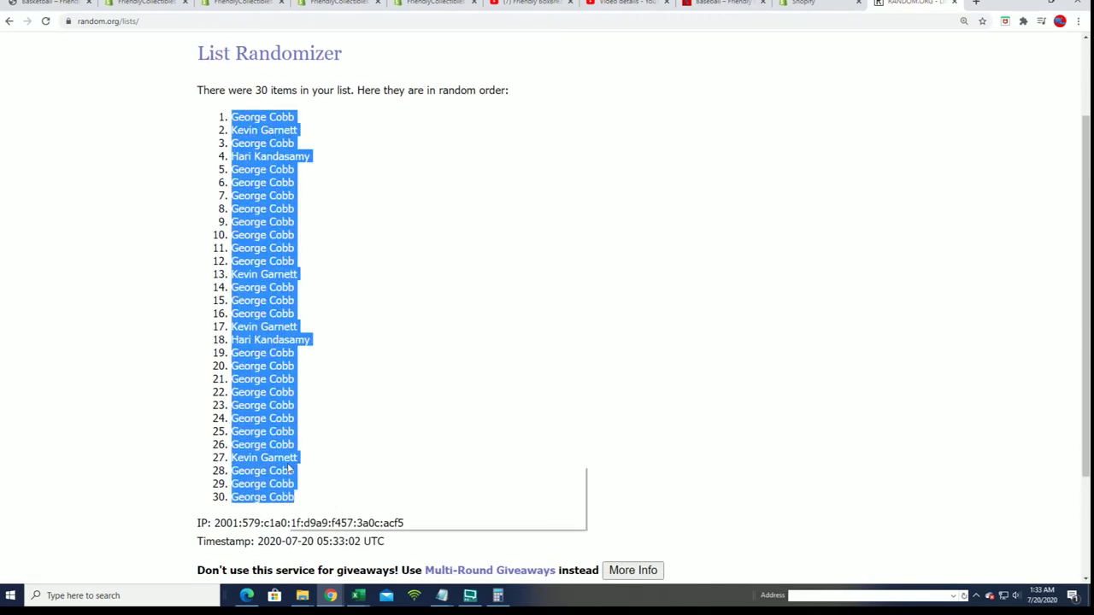
Paste Special the shuffled owner names as text into A2:A31.
{"action": "key", "text": "alt+Tab"}
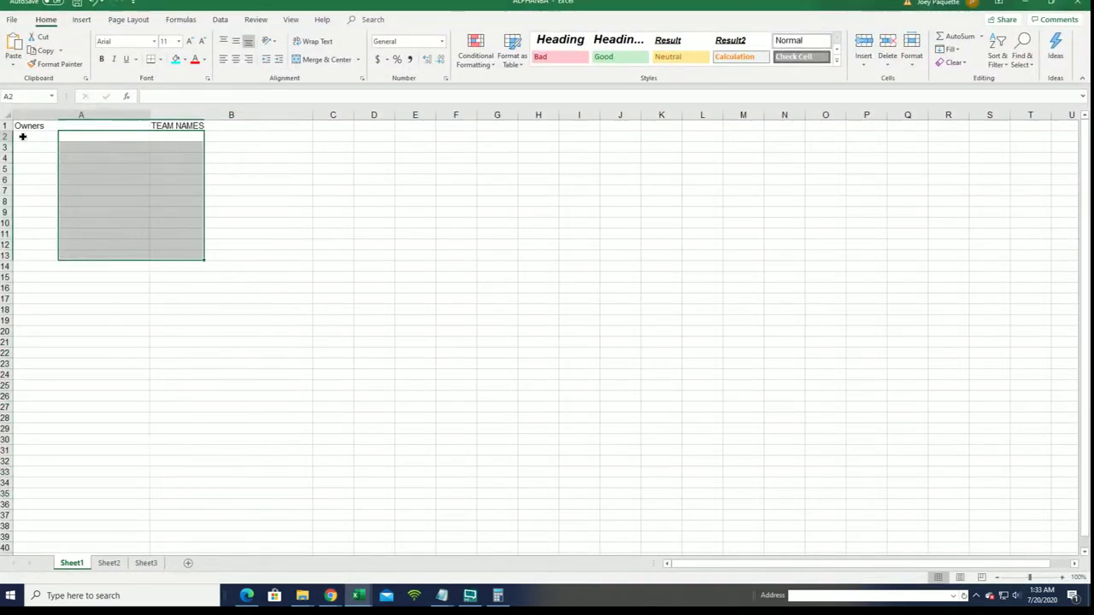
{"action": "right_click", "coordinate": [26, 137]}
{"action": "left_click", "coordinate": [68, 201]}
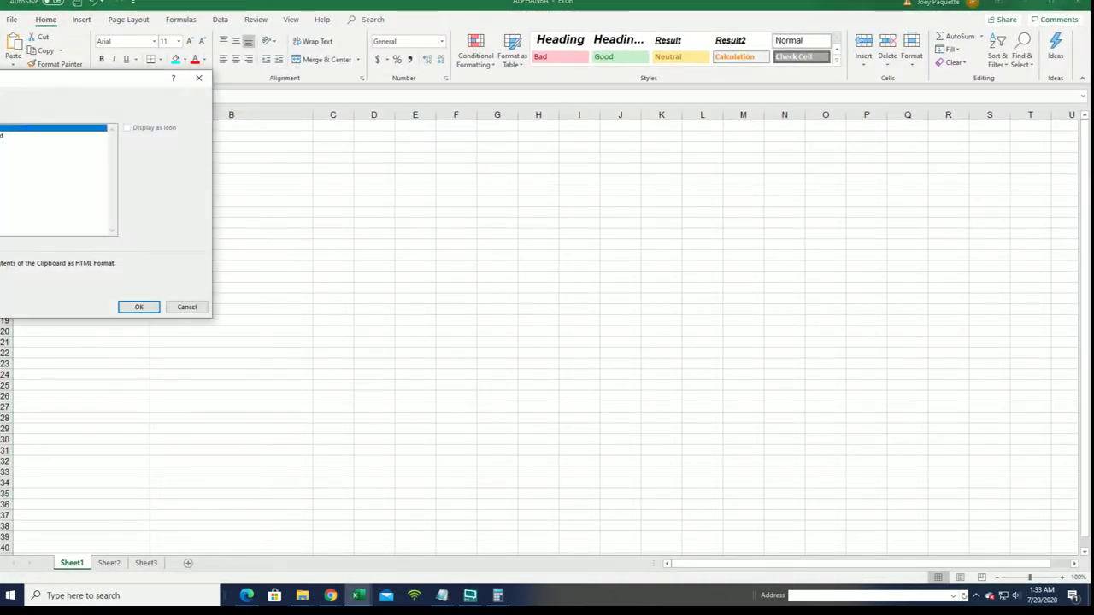
{"action": "left_click", "coordinate": [26, 143]}
{"action": "left_click", "coordinate": [139, 306]}
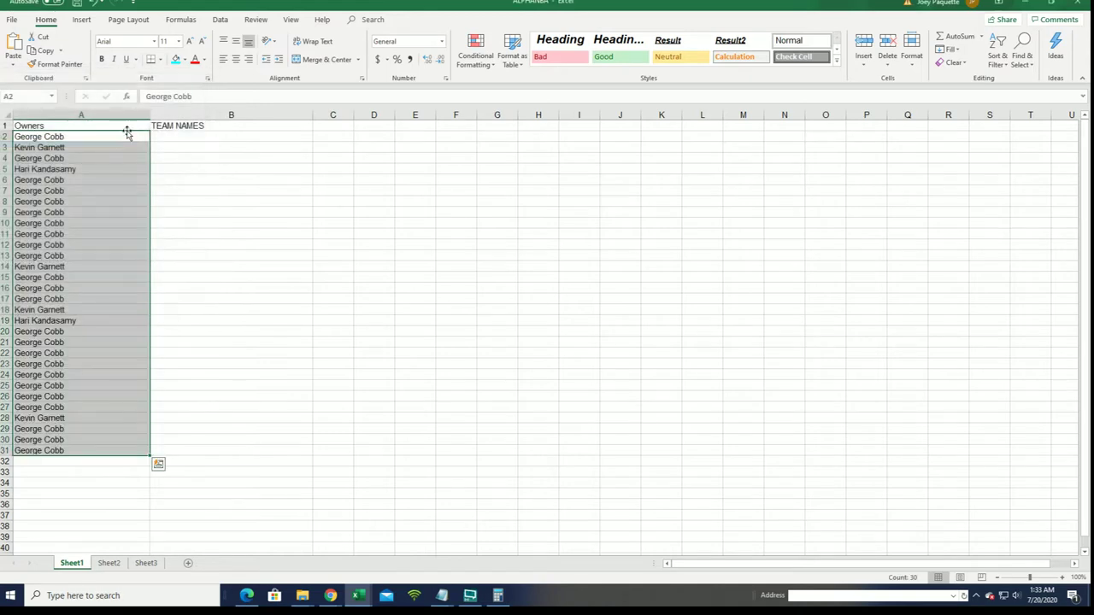
Narrow column A to fit the owner names.
{"action": "left_click", "coordinate": [135, 115]}
{"action": "left_click_drag", "start_coordinate": [150, 115], "coordinate": [81, 139]}
{"action": "scroll", "coordinate": [928, 513], "scroll_direction": "up", "scroll_amount": 2}
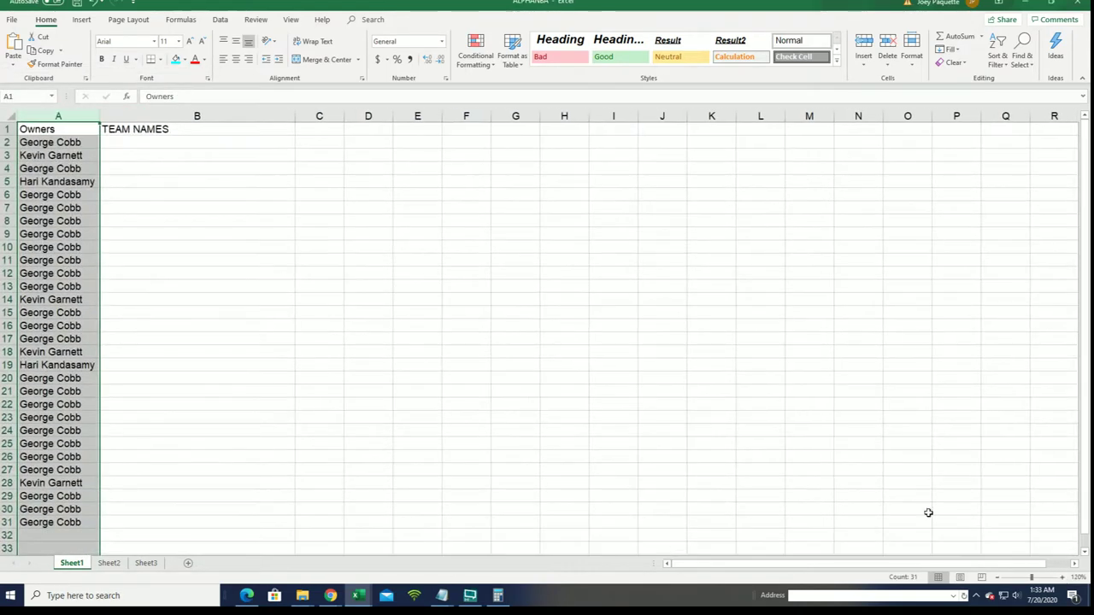
{"action": "left_click", "coordinate": [140, 154]}
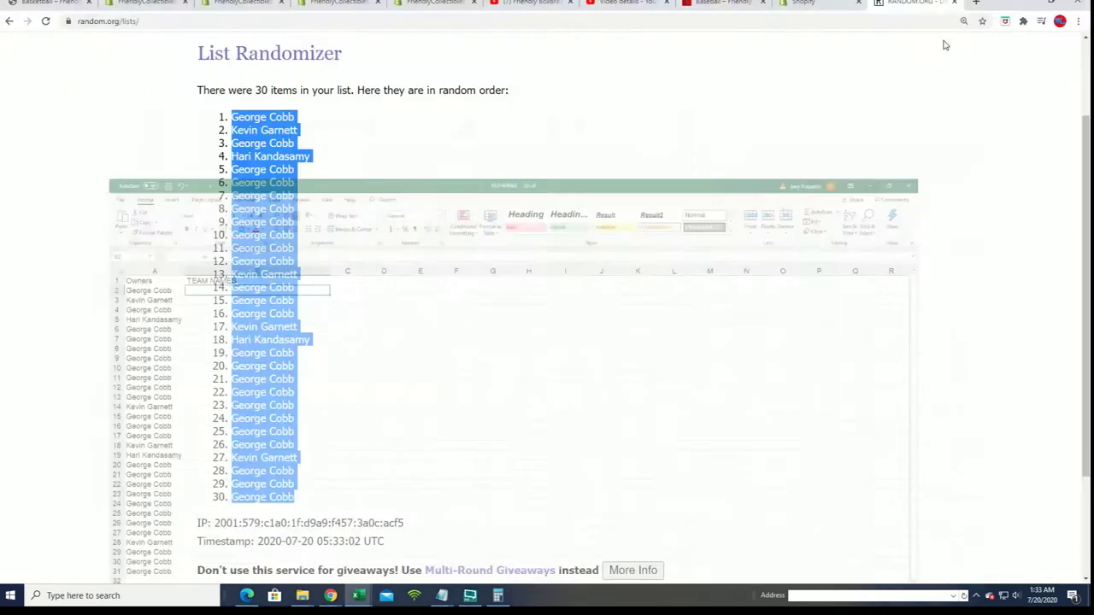
Open a fresh List Randomizer and copy the NBA team names from Notepad.
{"action": "key", "text": "alt+Tab"}
{"action": "left_click", "coordinate": [412, 75]}
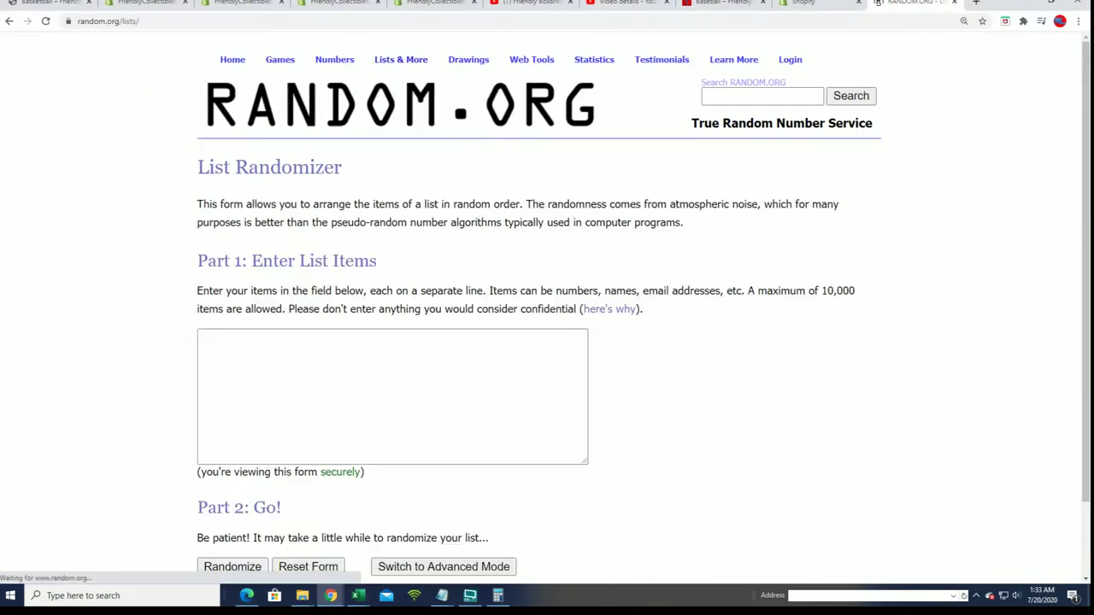
{"action": "key", "text": "alt+Tab"}
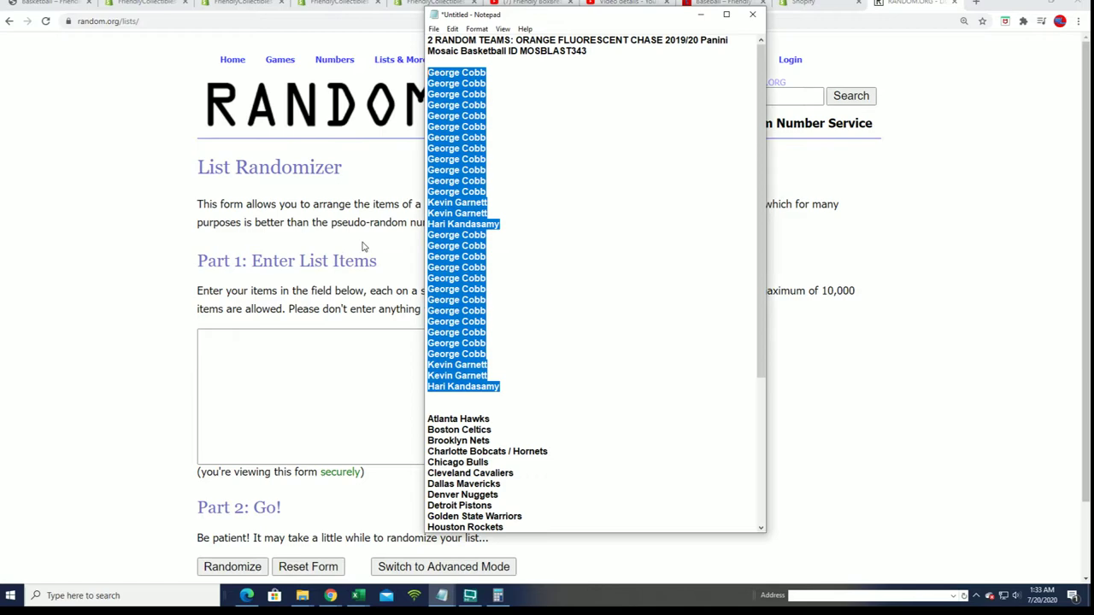
{"action": "double_click", "coordinate": [564, 7]}
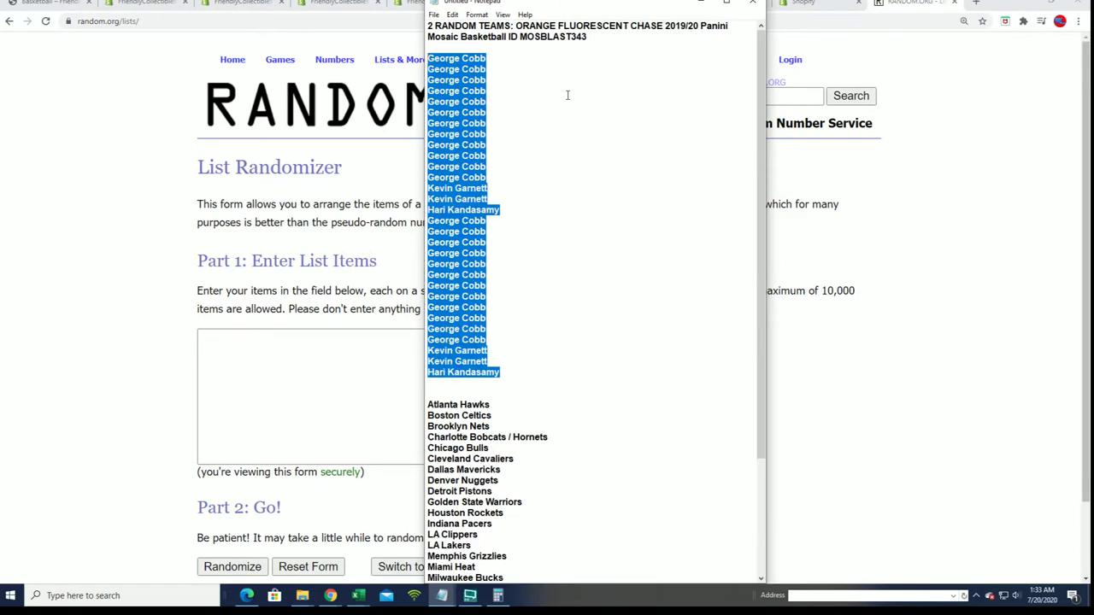
{"action": "scroll", "coordinate": [526, 529], "scroll_direction": "down", "scroll_amount": 5}
{"action": "mouse_move", "coordinate": [515, 566]}
{"action": "left_mouse_down"}
{"action": "mouse_move", "coordinate": [478, 566]}
{"action": "mouse_move", "coordinate": [427, 253]}
{"action": "left_mouse_up"}
{"action": "right_click", "coordinate": [463, 278]}
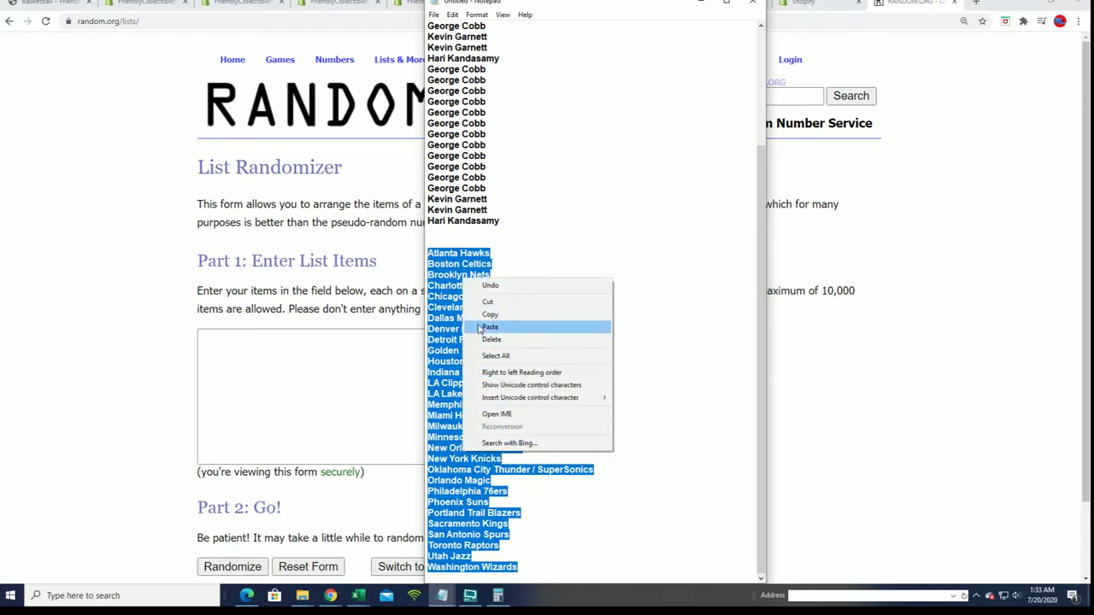
{"action": "left_click", "coordinate": [487, 314]}
Paste the team names into the empty randomizer box.
{"action": "left_click", "coordinate": [211, 338]}
{"action": "right_click", "coordinate": [212, 339]}
{"action": "left_click", "coordinate": [269, 416]}
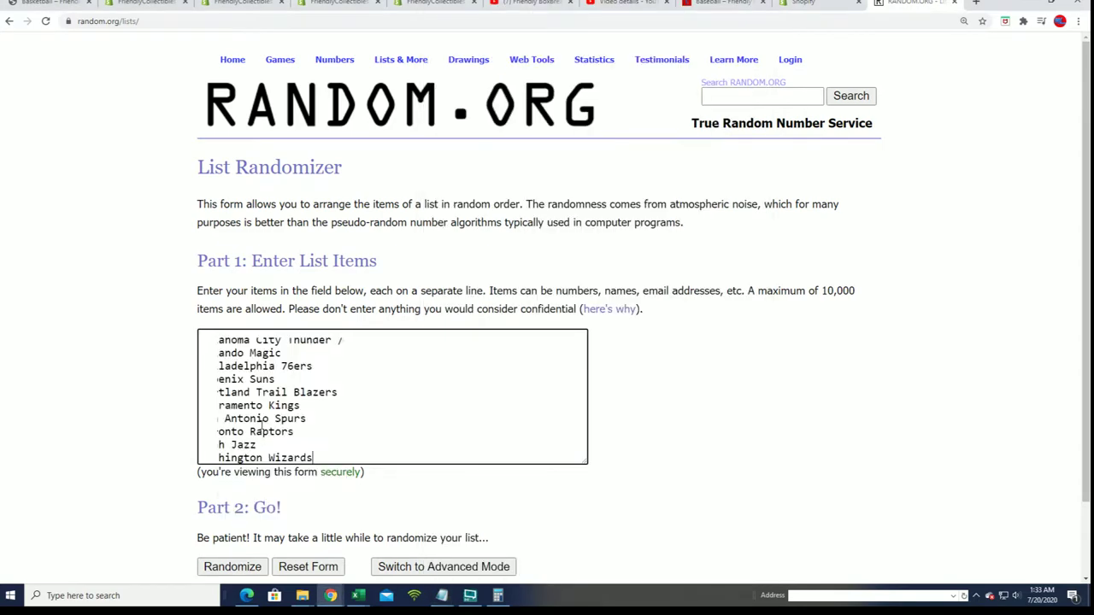
Reshuffle the 30 team names five more times.
{"action": "scroll", "coordinate": [584, 465], "scroll_direction": "down", "scroll_amount": 1}
{"action": "left_click", "coordinate": [231, 482]}
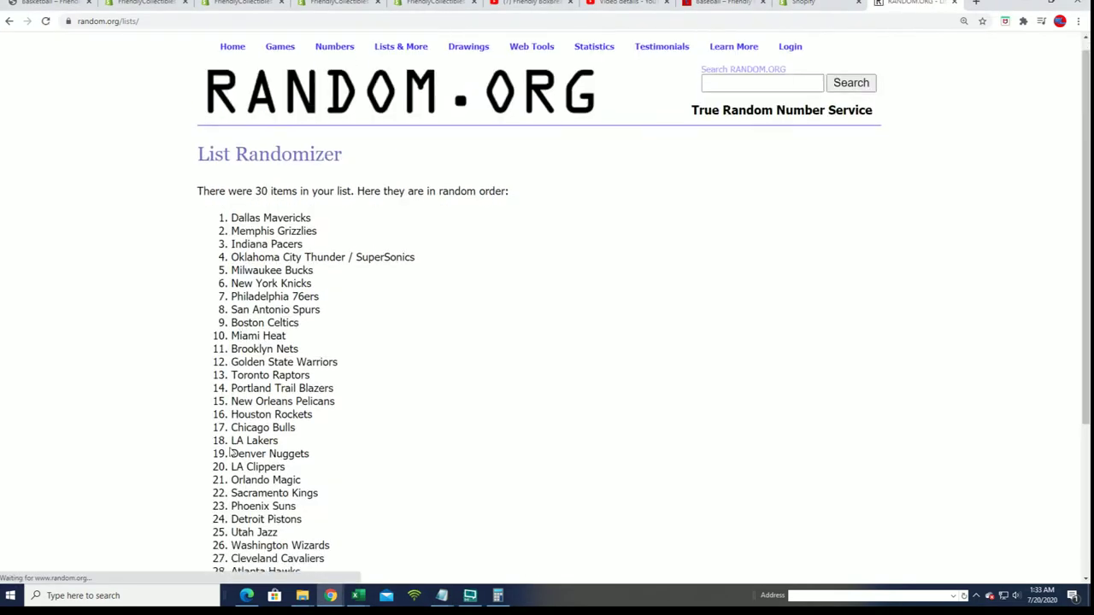
{"action": "scroll", "coordinate": [221, 483], "scroll_direction": "down", "scroll_amount": 3}
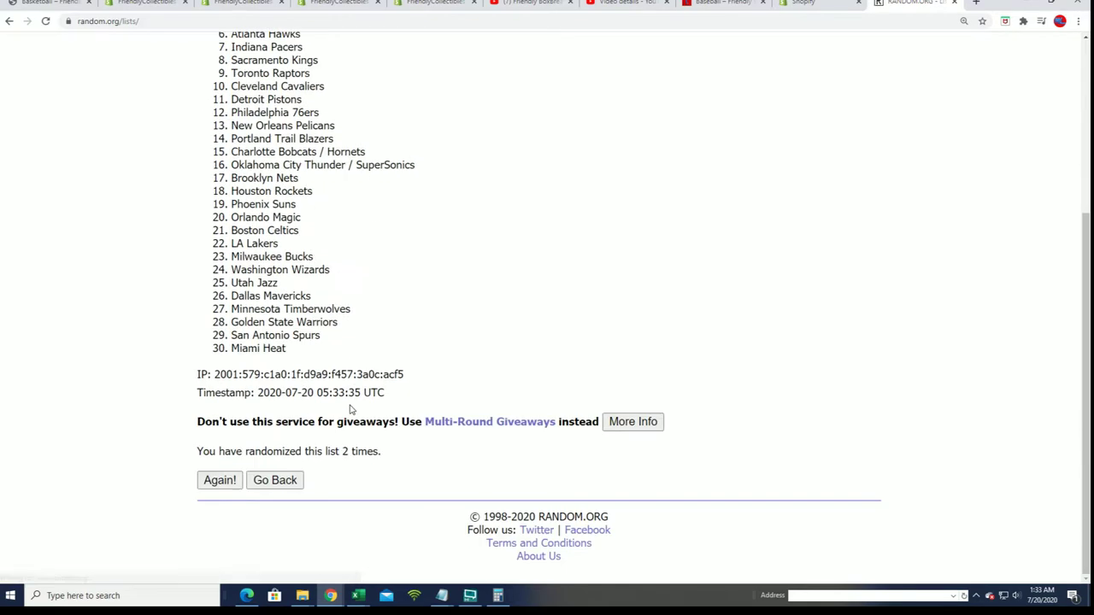
{"action": "left_click", "coordinate": [216, 481]}
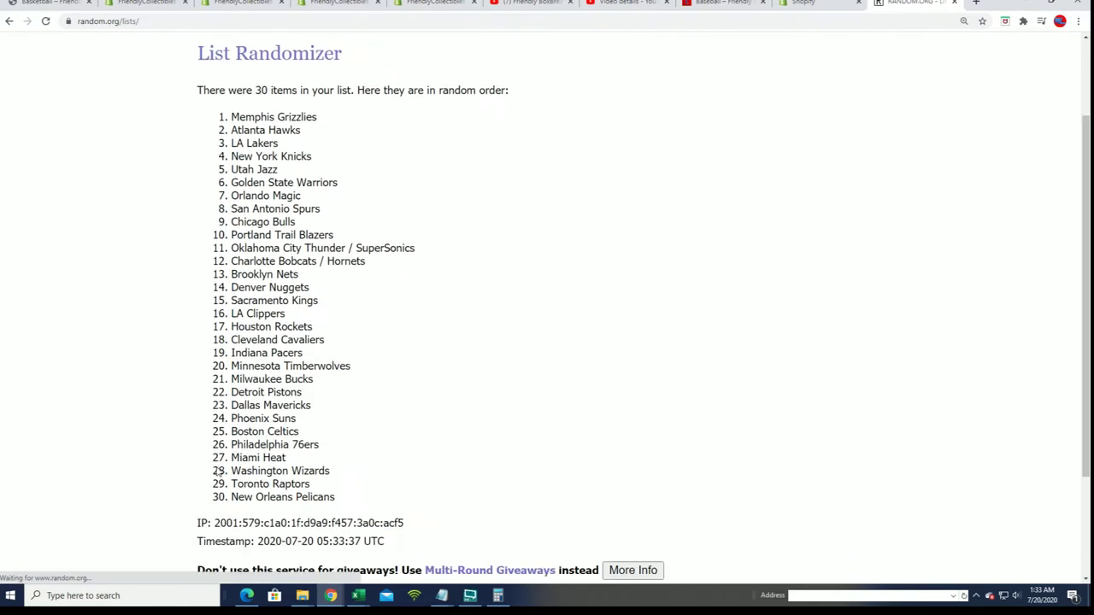
{"action": "scroll", "coordinate": [213, 496], "scroll_direction": "down", "scroll_amount": 3}
{"action": "left_click", "coordinate": [219, 483]}
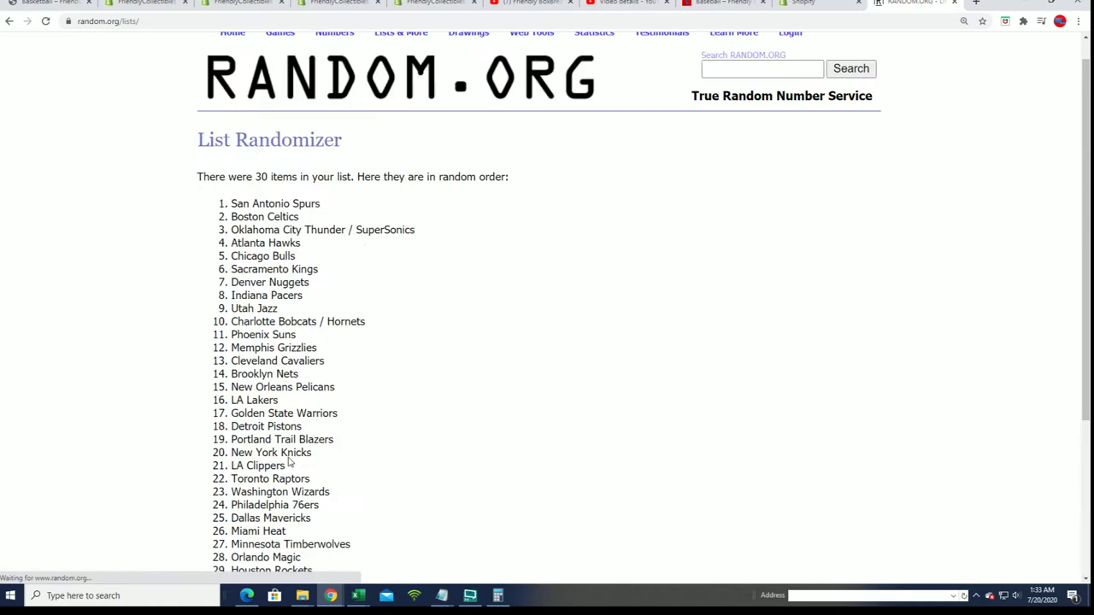
{"action": "scroll", "coordinate": [214, 483], "scroll_direction": "down", "scroll_amount": 5}
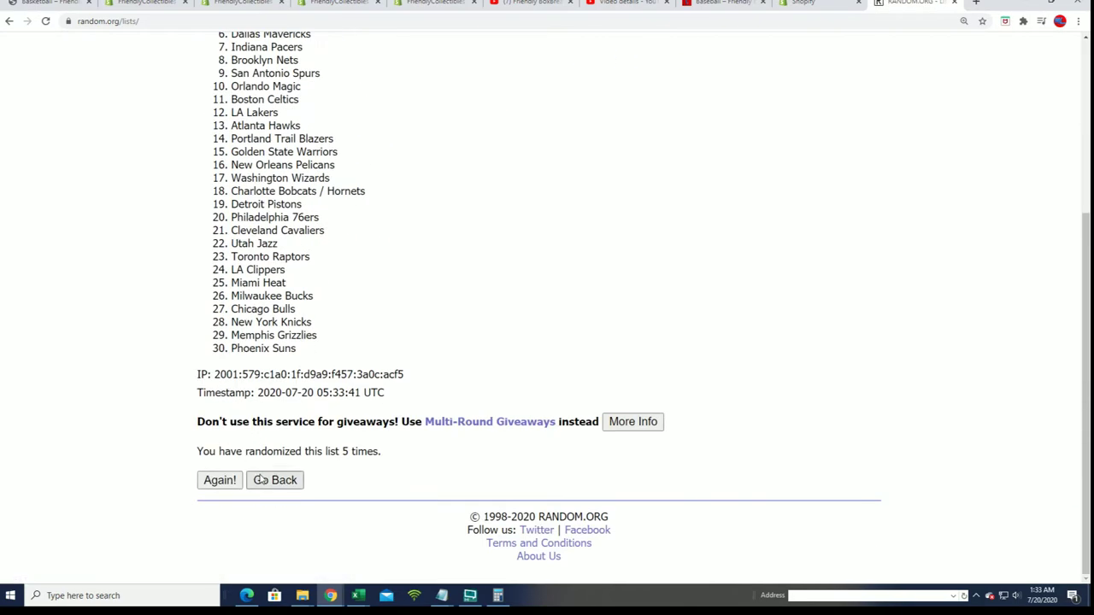
{"action": "left_click", "coordinate": [216, 481]}
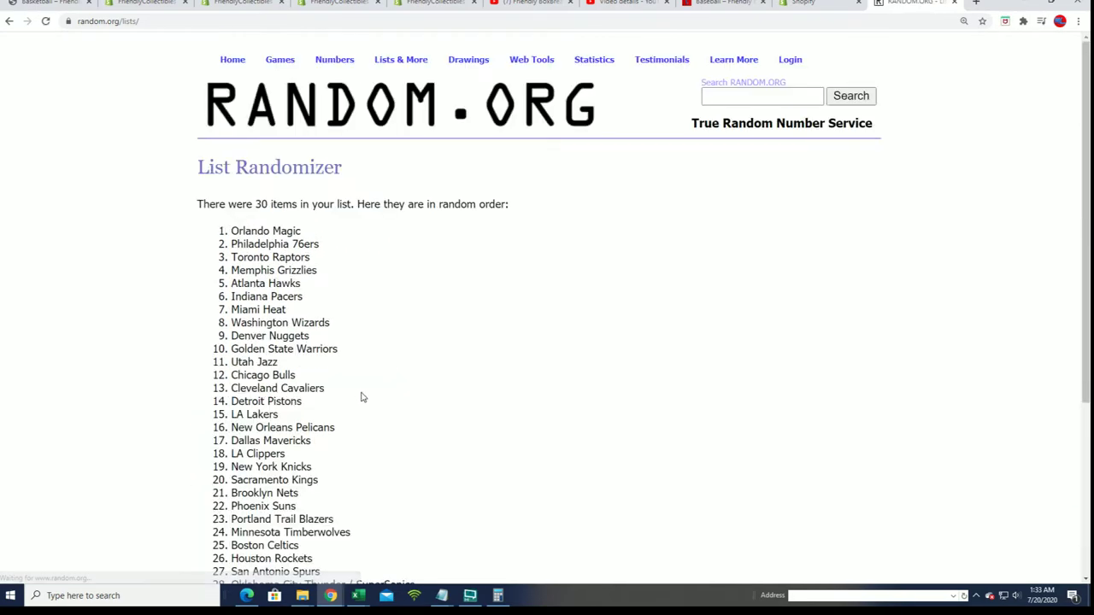
{"action": "scroll", "coordinate": [381, 486], "scroll_direction": "down", "scroll_amount": 2}
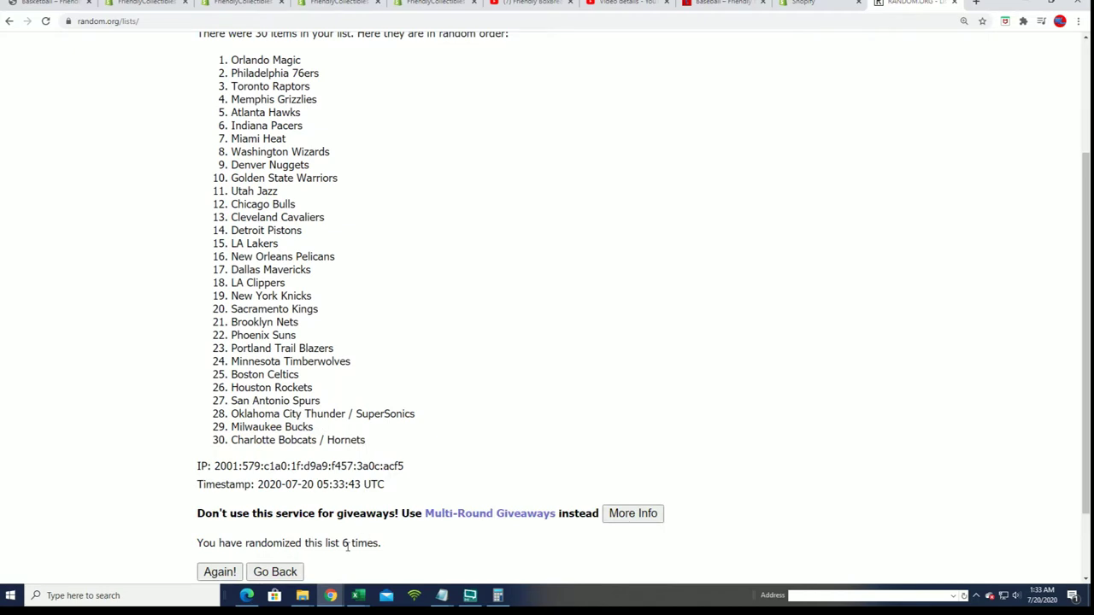
{"action": "scroll", "coordinate": [273, 571], "scroll_direction": "down", "scroll_amount": 1}
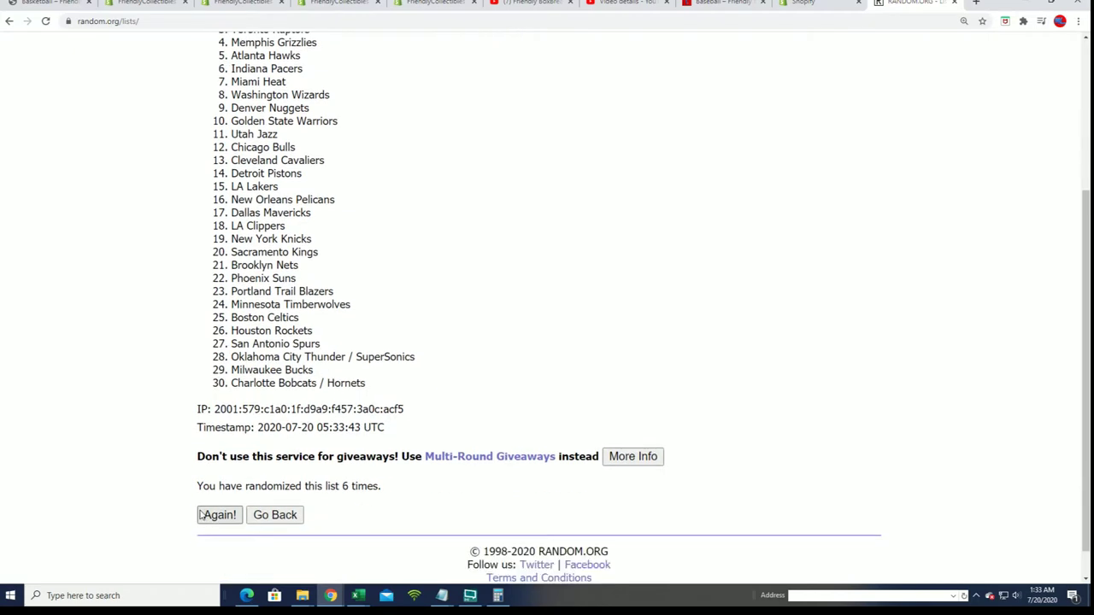
{"action": "left_click", "coordinate": [214, 515]}
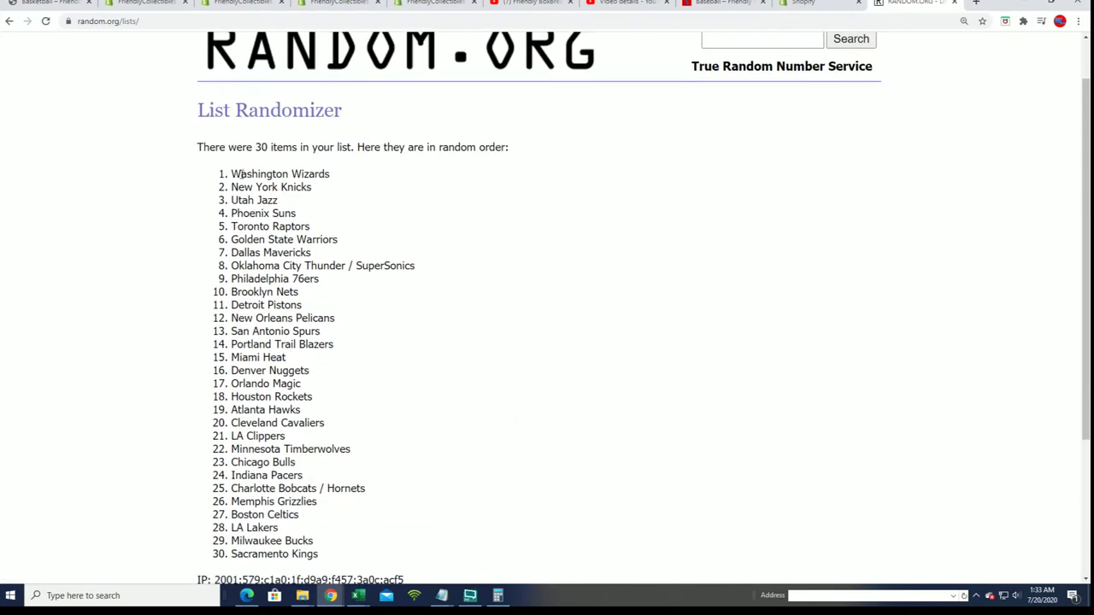
Copy the final team order, Washington Wizards through Sacramento Kings.
{"action": "mouse_move", "coordinate": [239, 173]}
{"action": "left_mouse_down"}
{"action": "mouse_move", "coordinate": [282, 203]}
{"action": "mouse_move", "coordinate": [342, 308]}
{"action": "mouse_move", "coordinate": [363, 445]}
{"action": "left_mouse_up"}
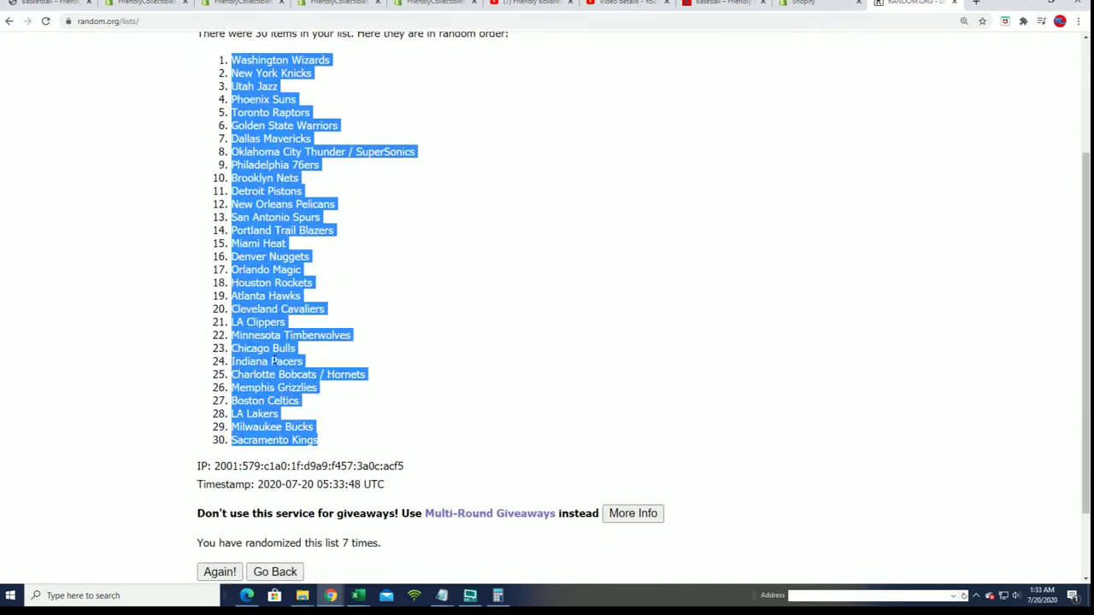
{"action": "right_click", "coordinate": [265, 347]}
{"action": "left_click", "coordinate": [286, 360]}
{"action": "scroll", "coordinate": [403, 440], "scroll_direction": "down", "scroll_amount": 1}
{"action": "scroll", "coordinate": [419, 398], "scroll_direction": "up", "scroll_amount": 2}
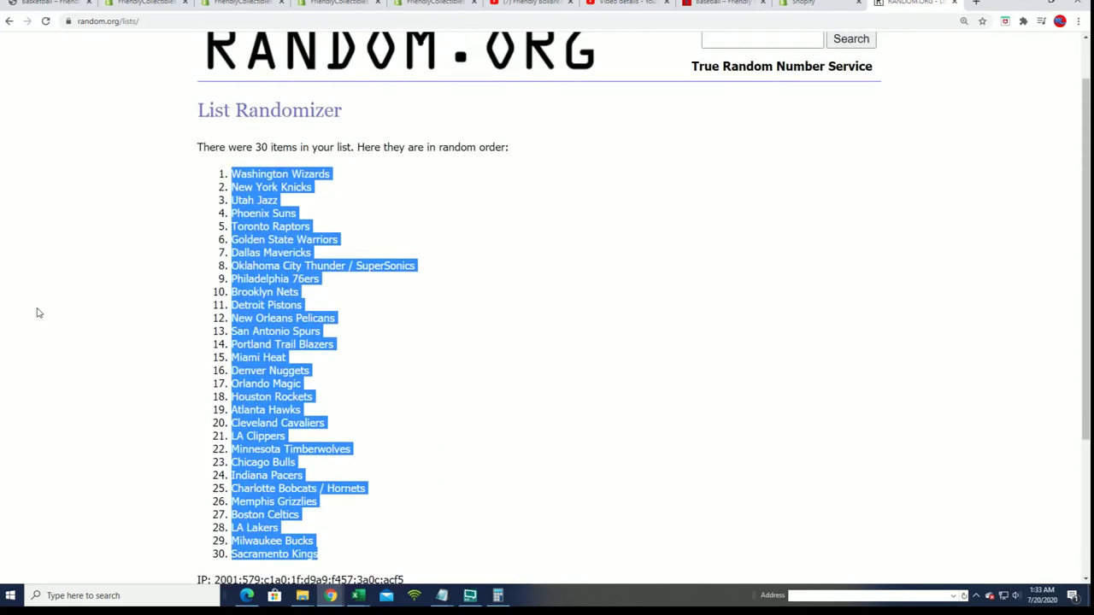
Paste Special the team names as plain text into B2:B31.
{"action": "key", "text": "alt+Tab"}
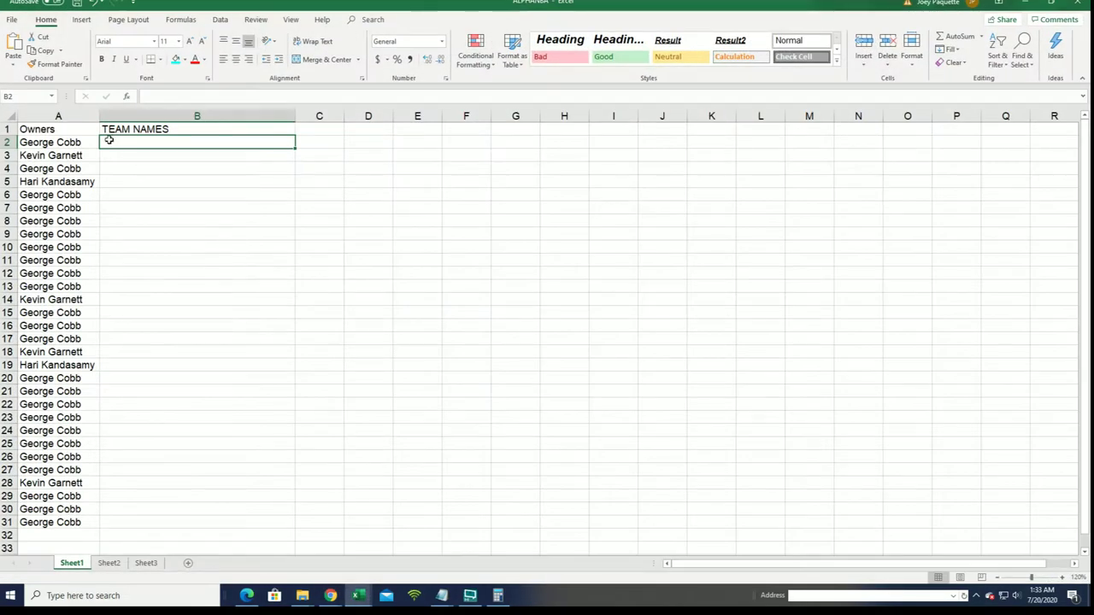
{"action": "right_click", "coordinate": [110, 139]}
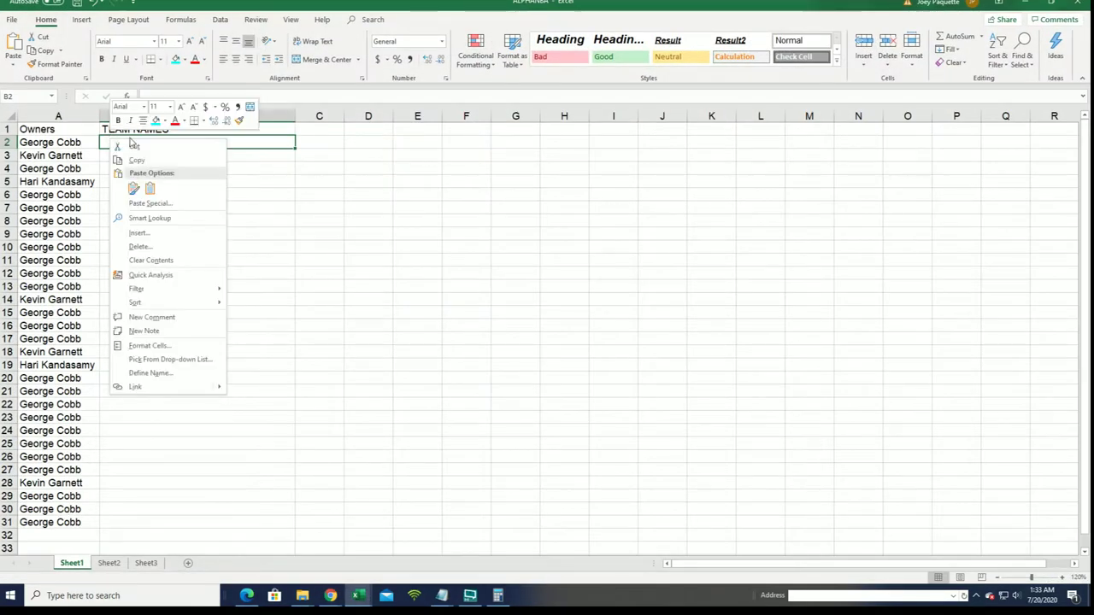
{"action": "left_click", "coordinate": [150, 203]}
{"action": "left_click", "coordinate": [96, 138]}
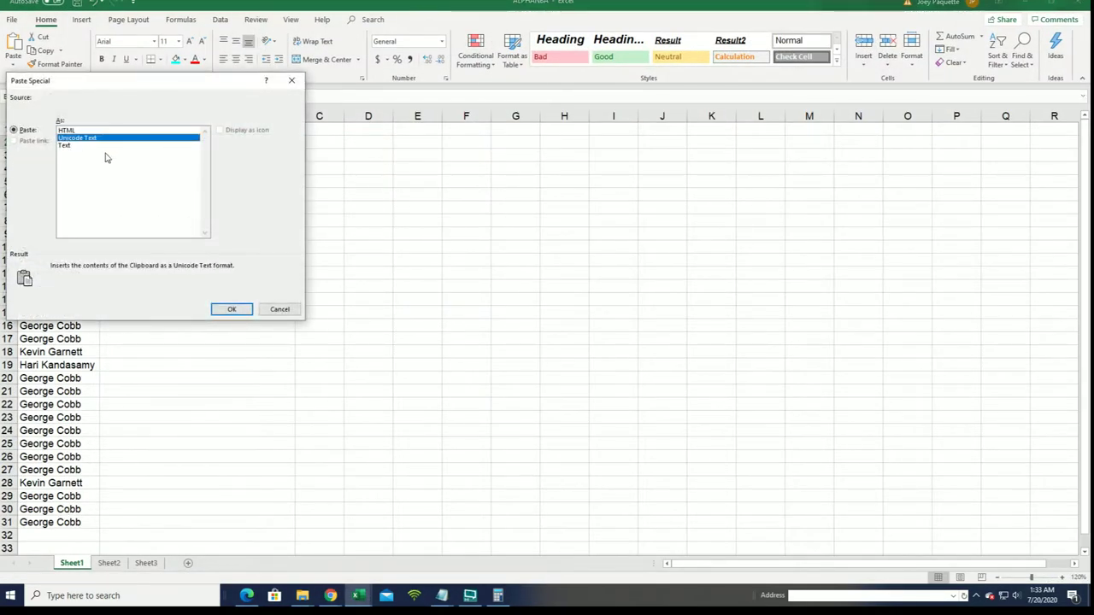
{"action": "left_click", "coordinate": [61, 145]}
{"action": "left_click", "coordinate": [231, 309]}
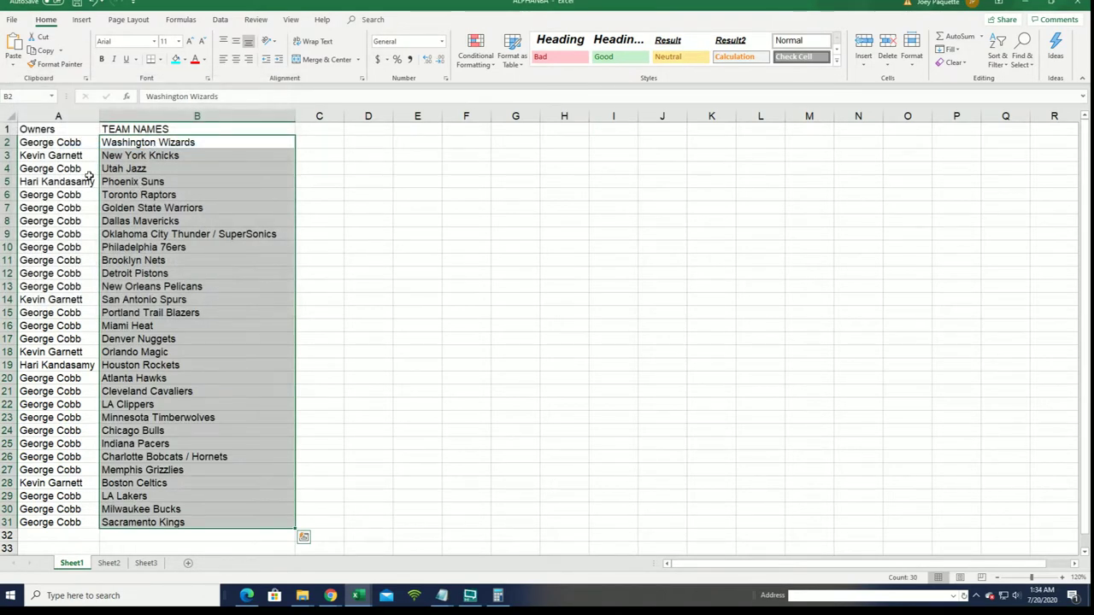
Check the pasted team cells, including New York Knicks.
{"action": "left_click", "coordinate": [73, 157]}
{"action": "left_click", "coordinate": [128, 168]}
{"action": "left_click", "coordinate": [162, 158]}
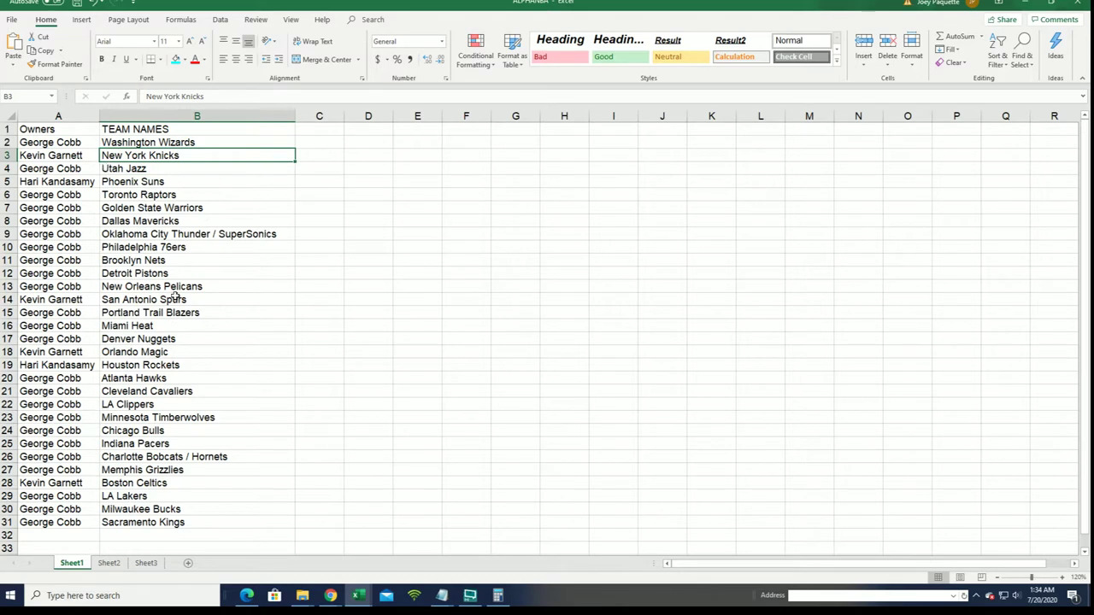
Sort B2:B31 A to Z, expanding the selection so owners stay paired.
{"action": "left_click_drag", "start_coordinate": [141, 144], "coordinate": [159, 522]}
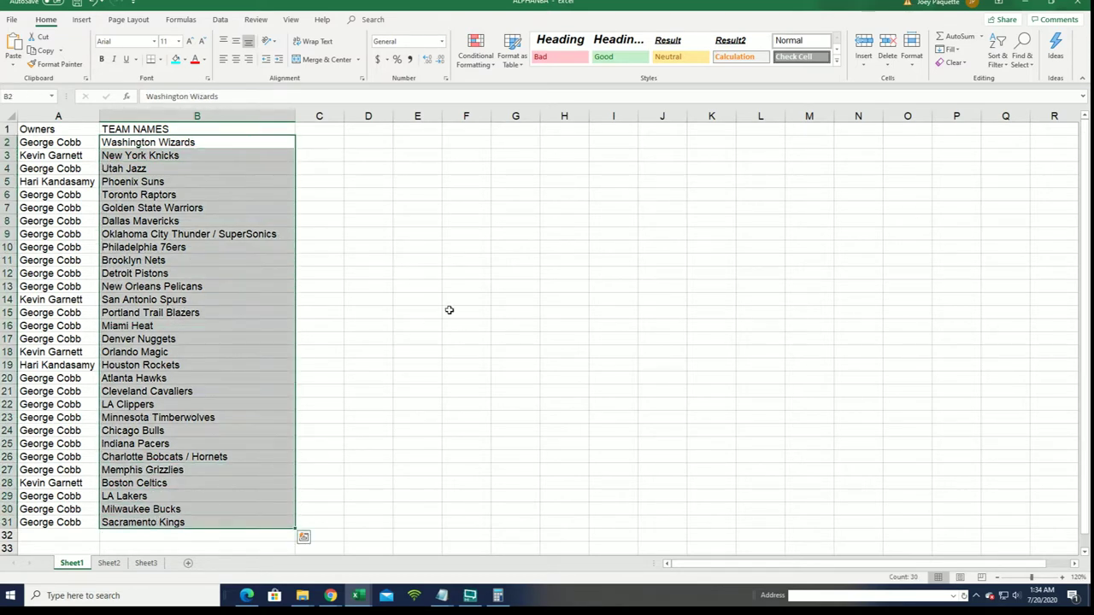
{"action": "left_click", "coordinate": [998, 58]}
{"action": "left_click", "coordinate": [1009, 85]}
{"action": "left_click", "coordinate": [248, 439]}
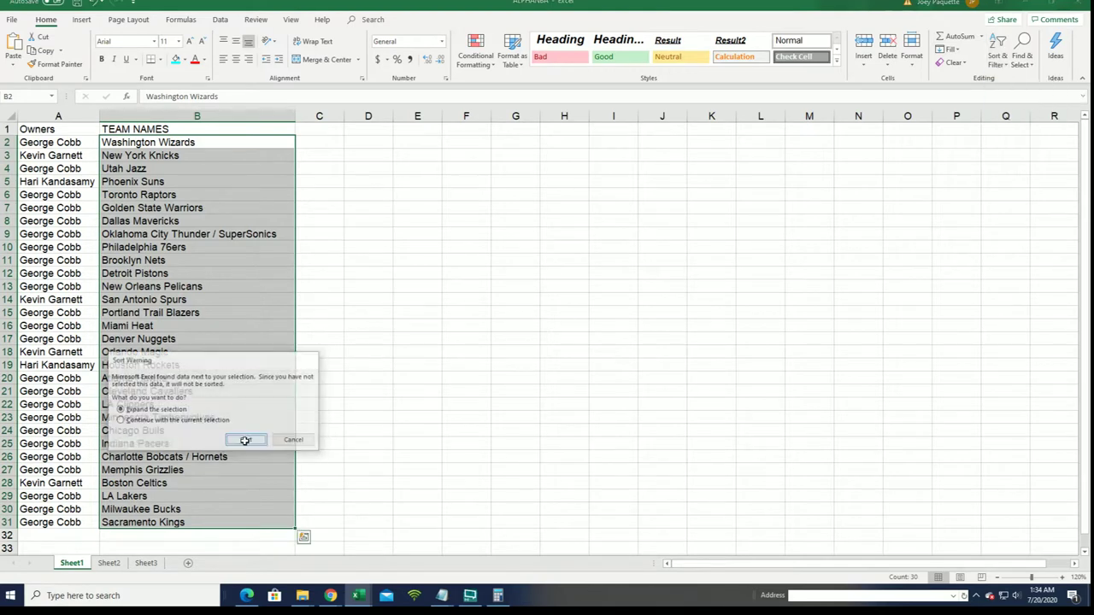
{"action": "left_click", "coordinate": [613, 339]}
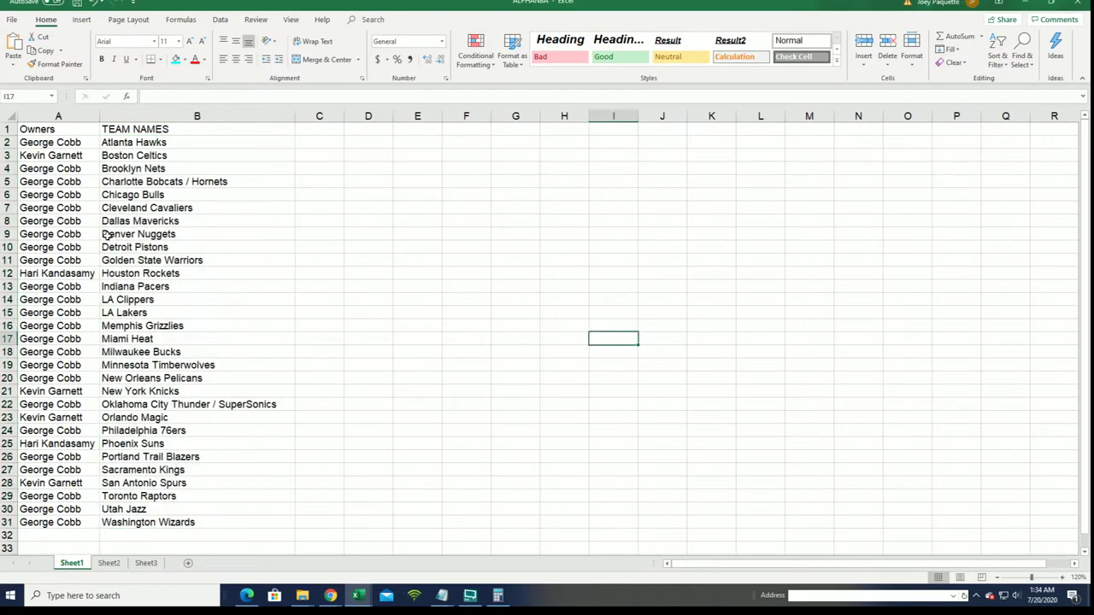
Undo and redo the sort to compare orders, leaving the A–Z sort applied.
{"action": "left_click", "coordinate": [96, 2]}
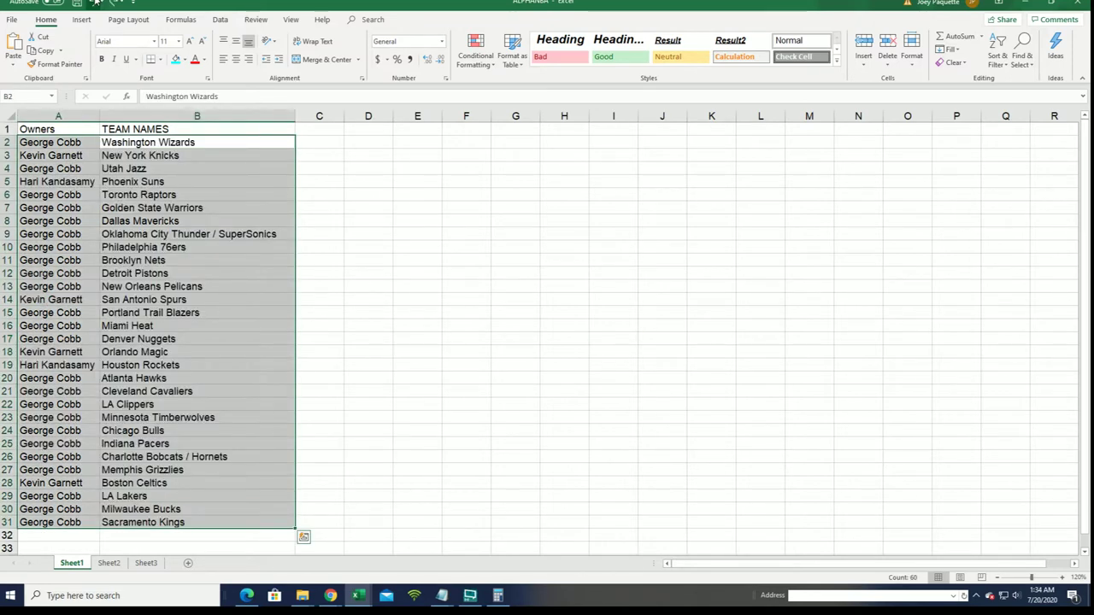
{"action": "left_click", "coordinate": [95, 3]}
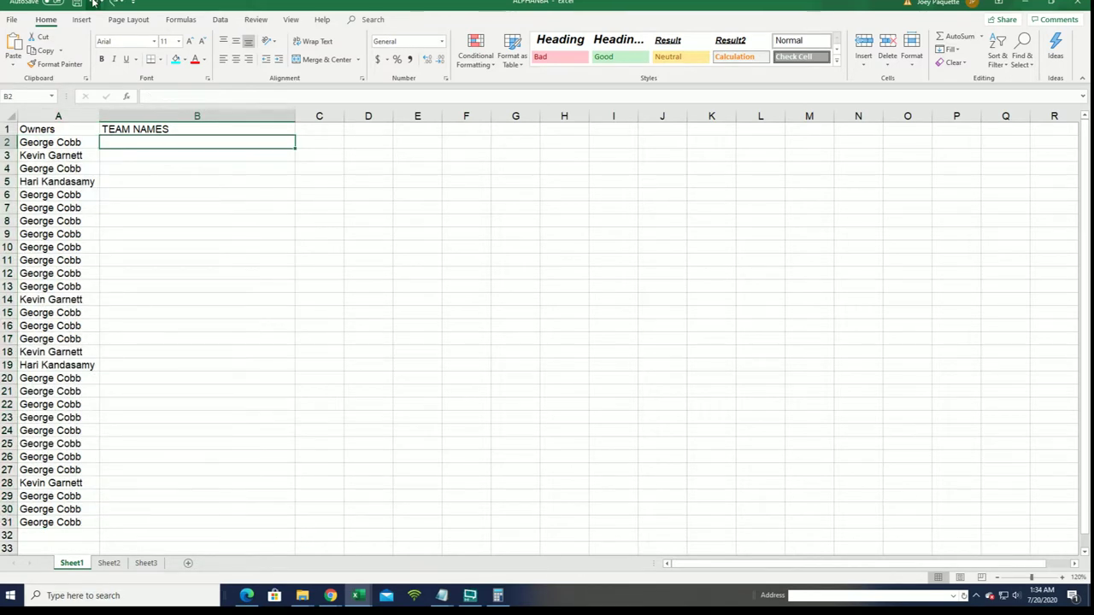
{"action": "left_click", "coordinate": [114, 3]}
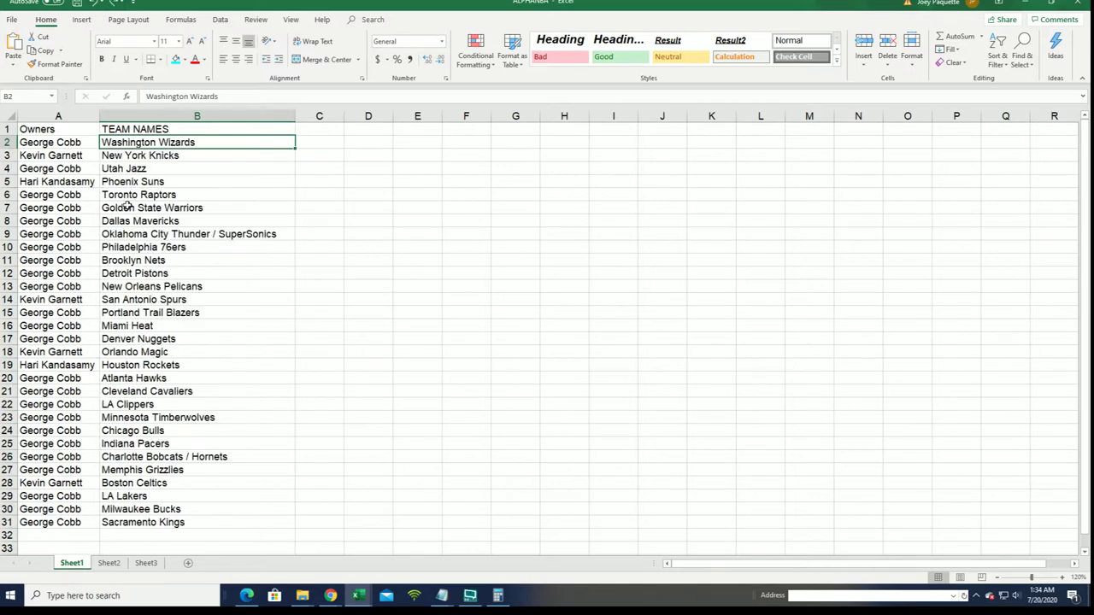
{"action": "left_click", "coordinate": [114, 3]}
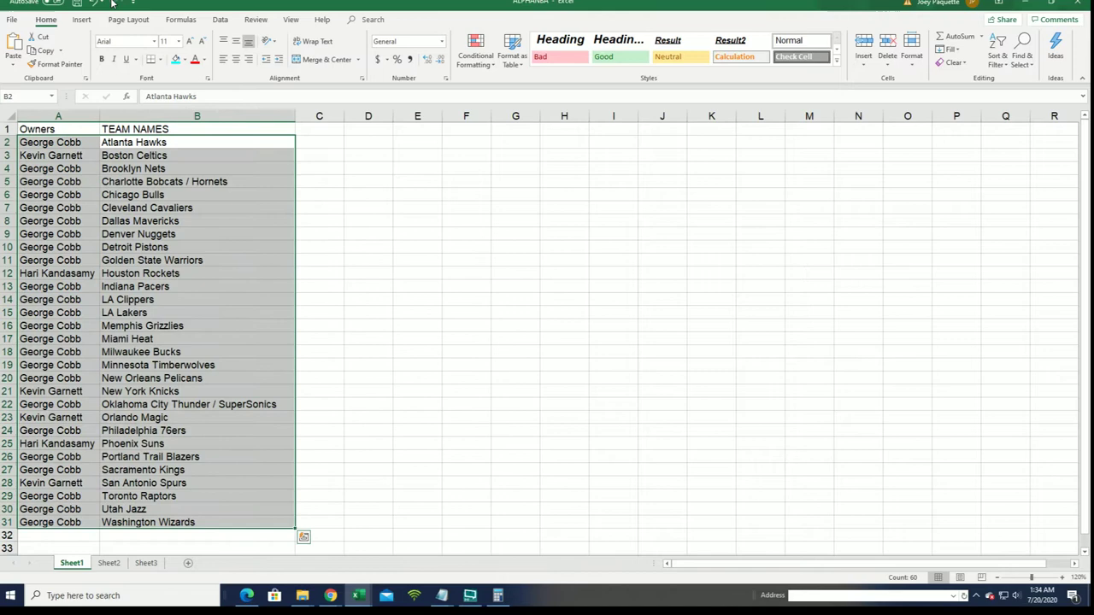
{"action": "left_click", "coordinate": [95, 4]}
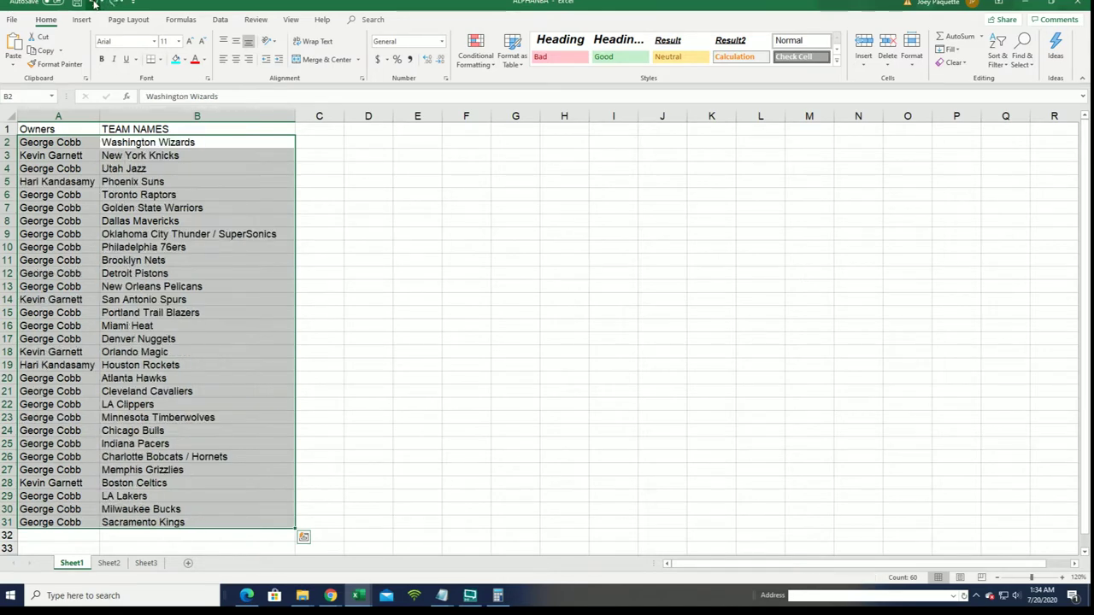
{"action": "left_click", "coordinate": [114, 2]}
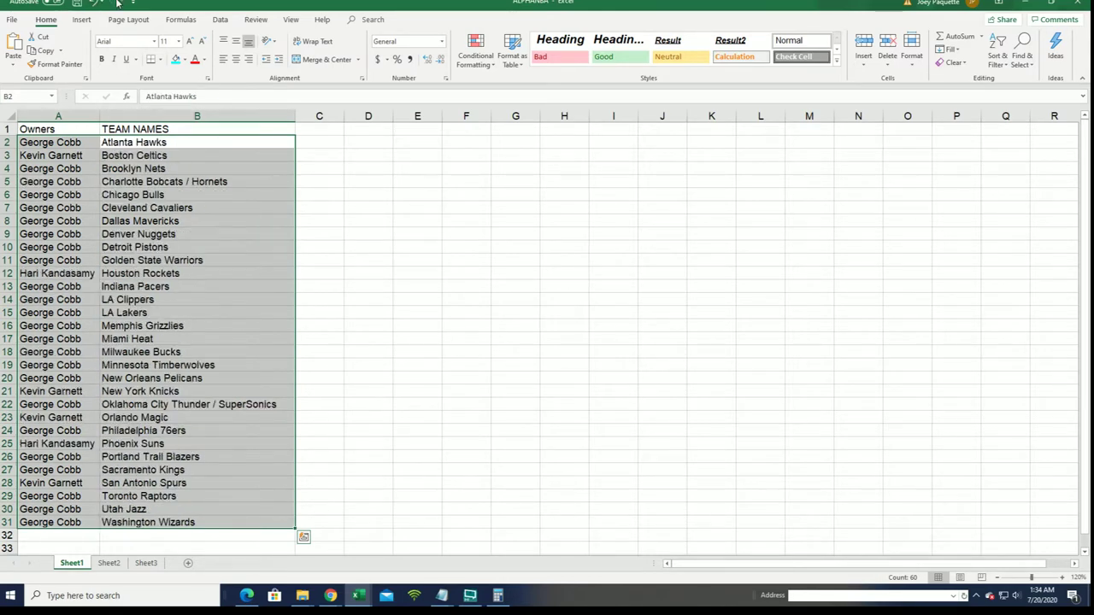